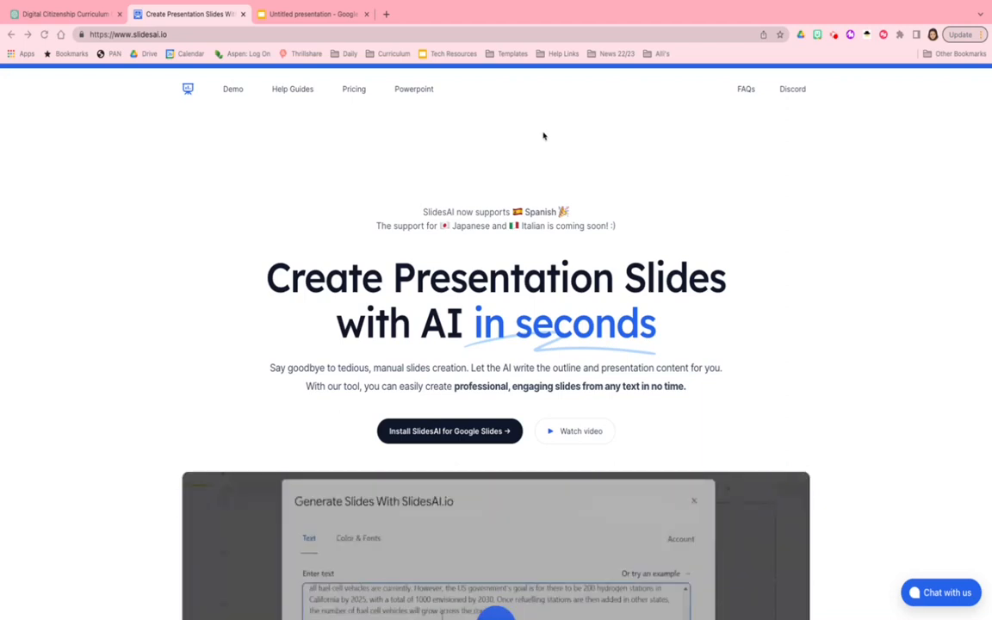
Paste the lesson's Objective sentence after 'summarize' in the Digital Citizenship Curriculum chat box
left_click(80, 15)
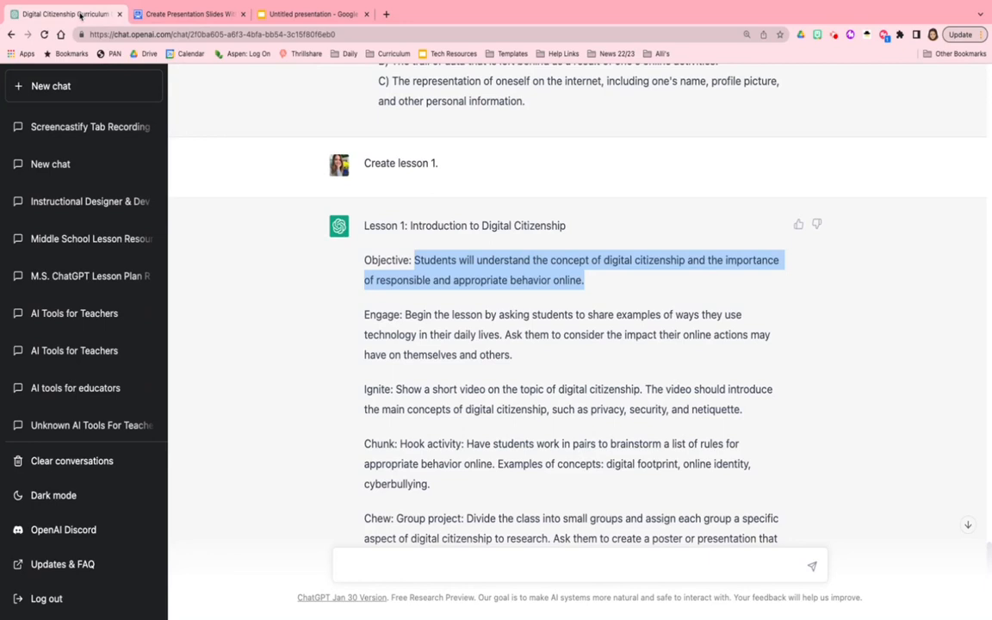
left_click(422, 260)
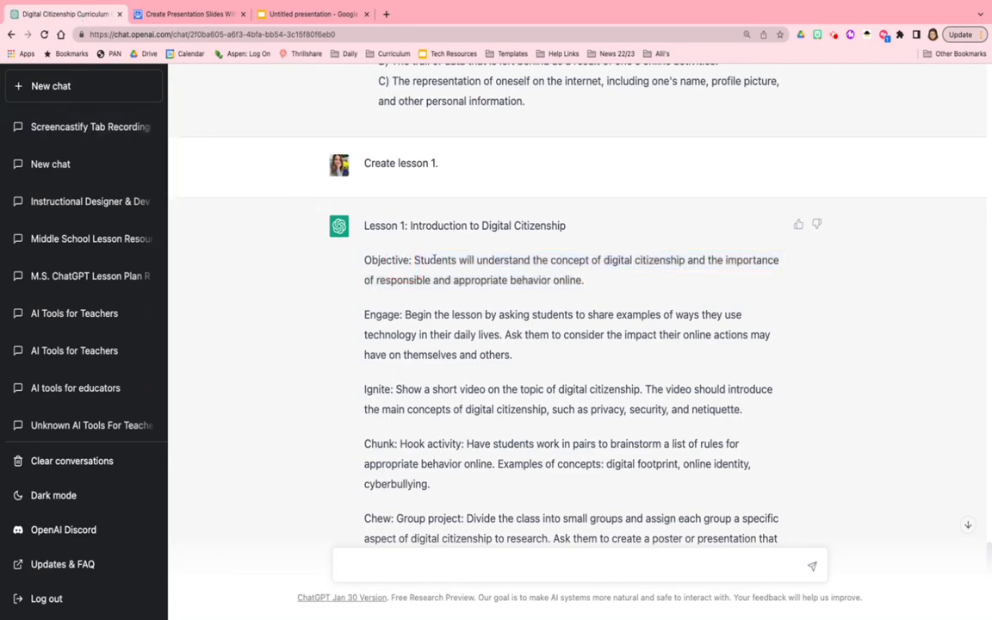
left_click_drag(414, 260, 594, 281)
key("ctrl+c")
key("ctrl+v")
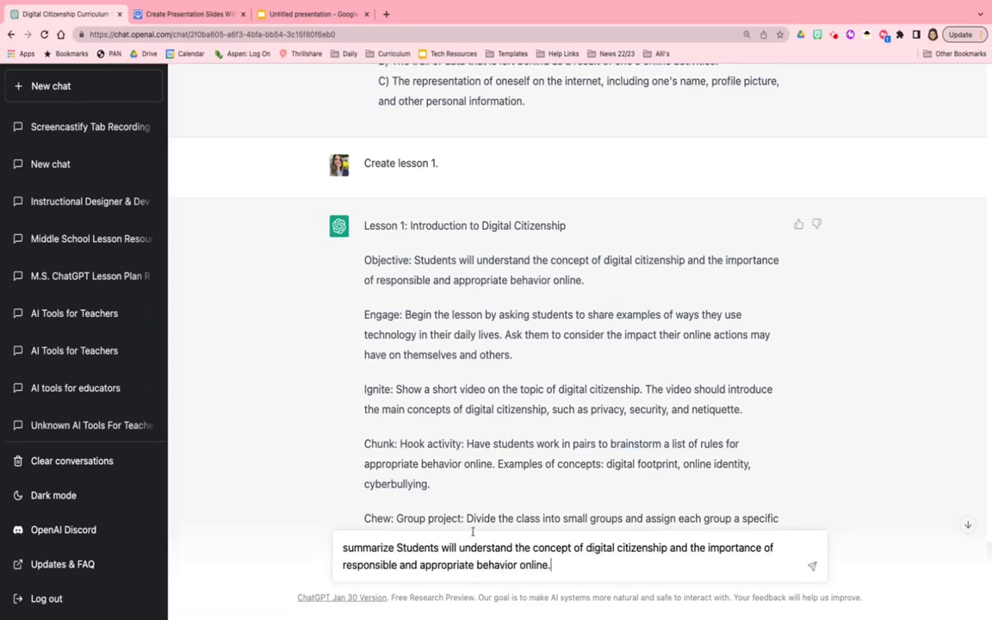
Edit the pasted prompt so it reads 'summarize the concept of digital citizenship...'
left_click_drag(397, 548, 530, 548)
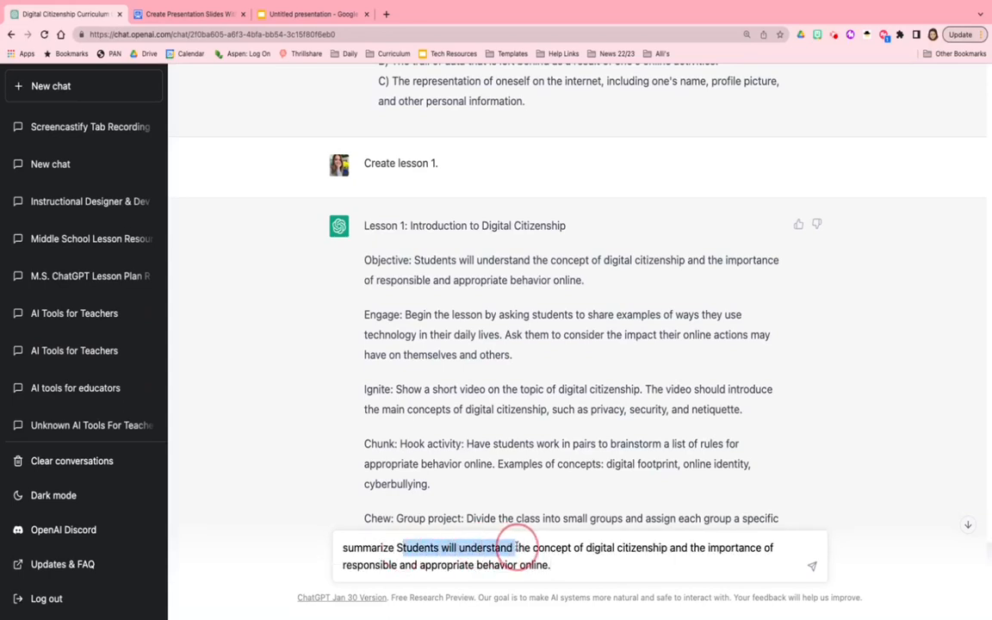
type("S")
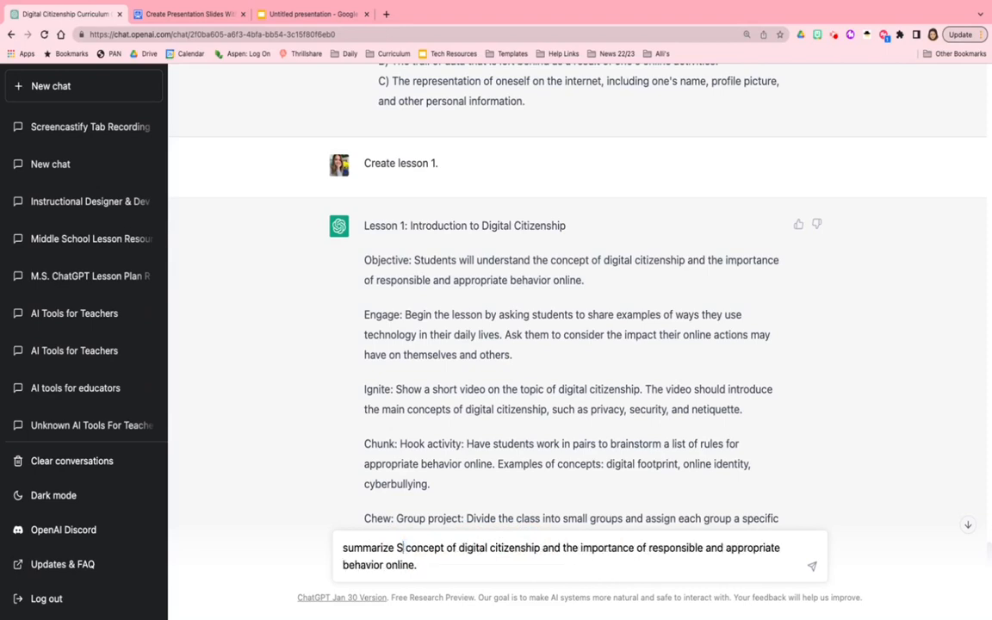
key("BackSpace")
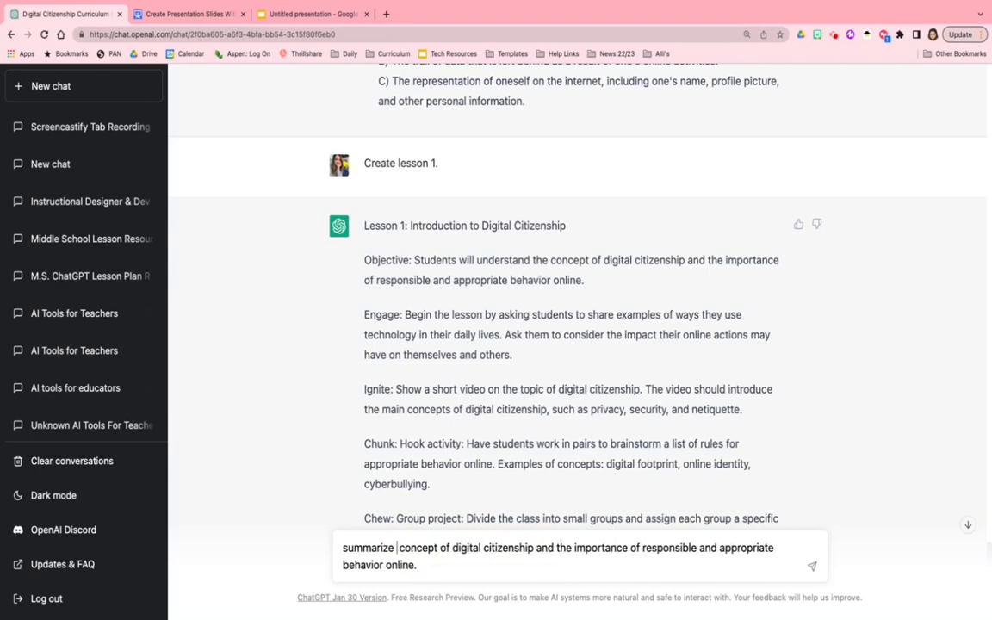
type("the")
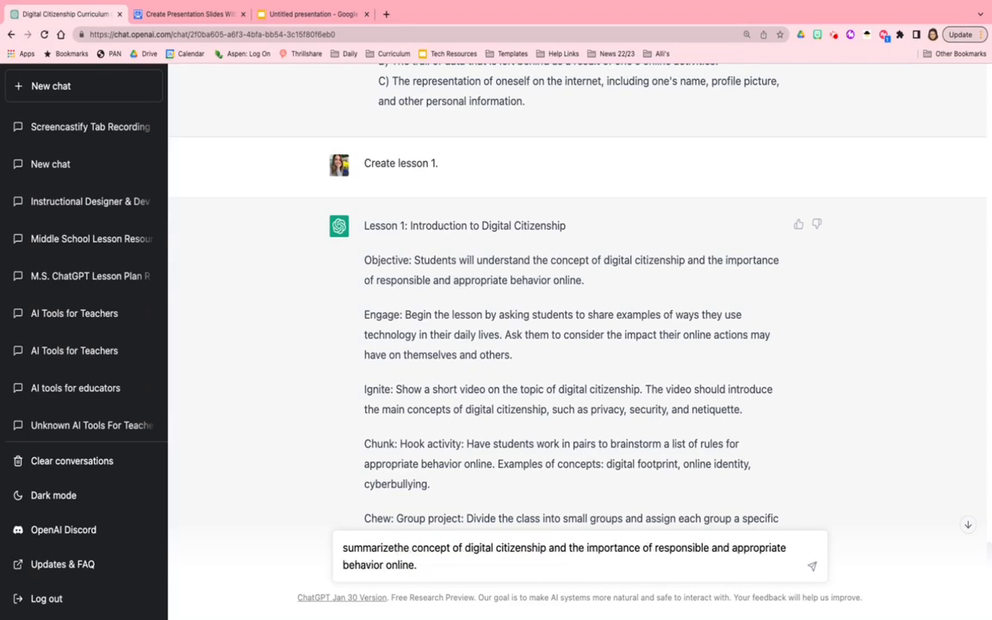
key("BackSpace")
key("BackSpace")
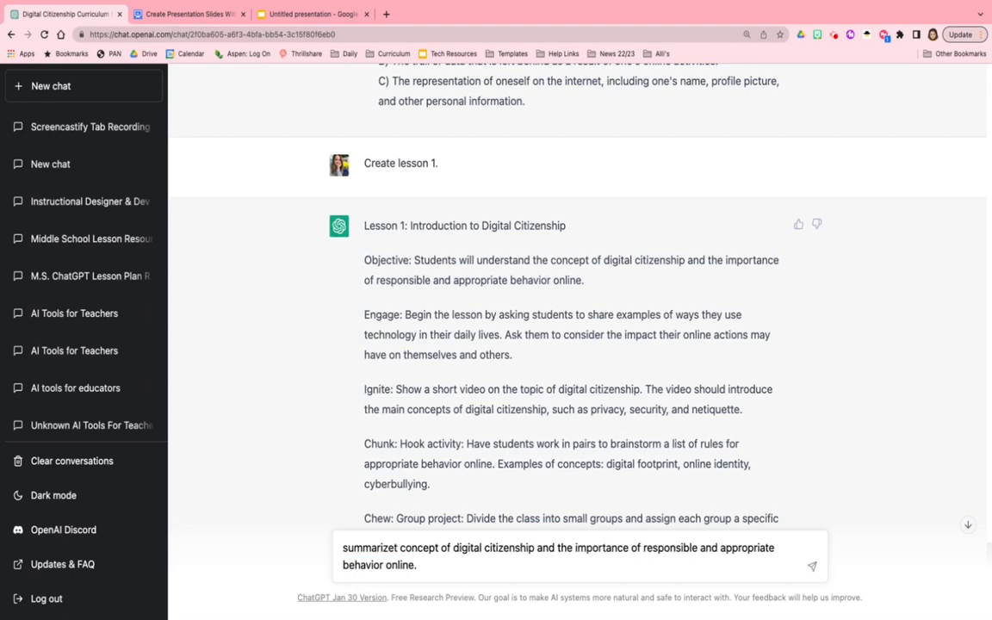
key("BackSpace")
type("the")
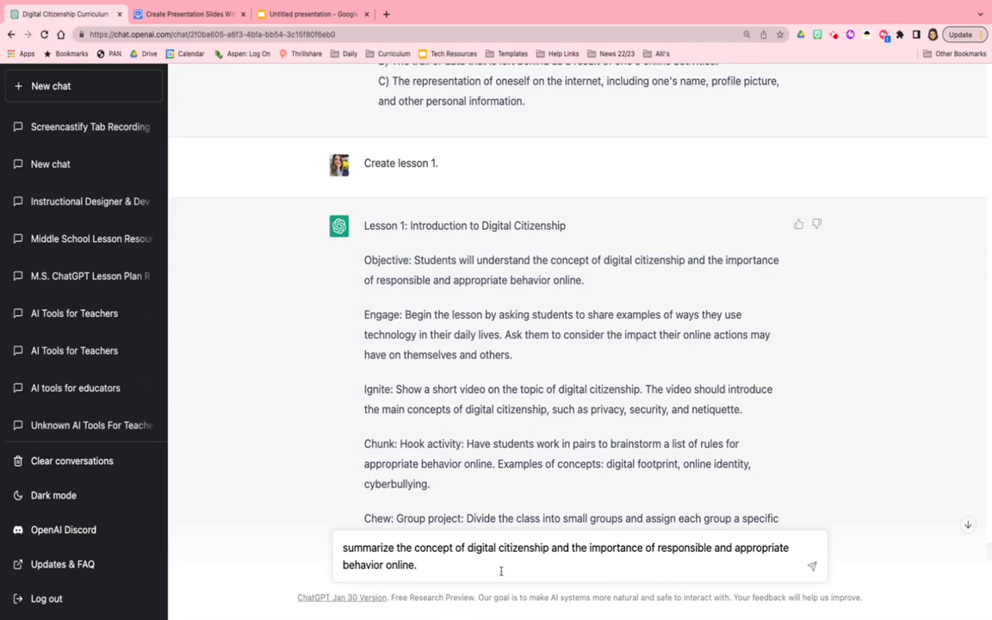
Send the prompt, select the failed prompt text for reuse, and reload the ChatGPT page
key("Return")
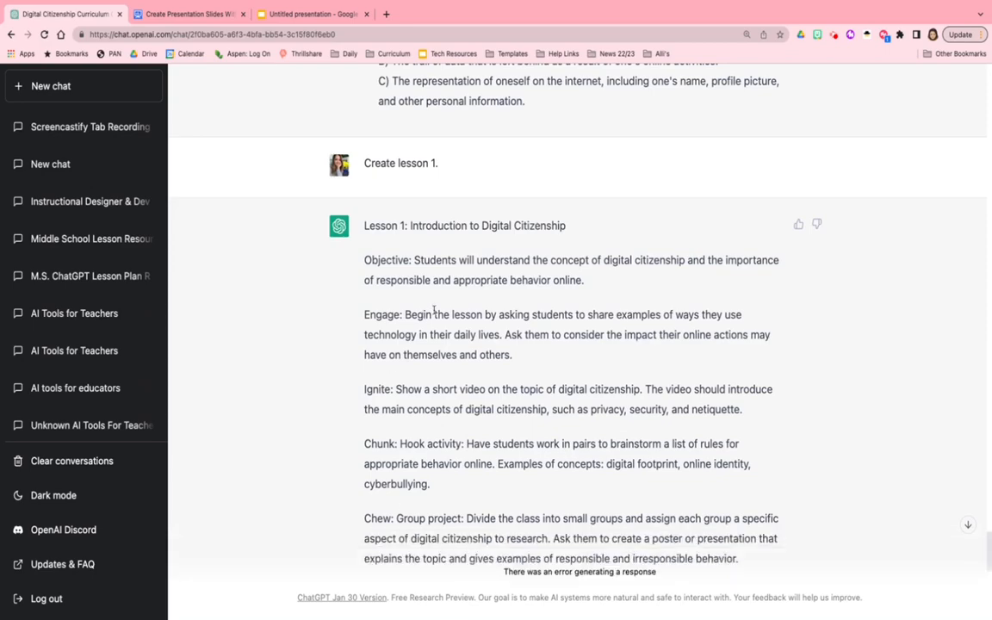
scroll(434, 310, "down", 5)
scroll(564, 307, "down", 5)
scroll(564, 307, "down", 3)
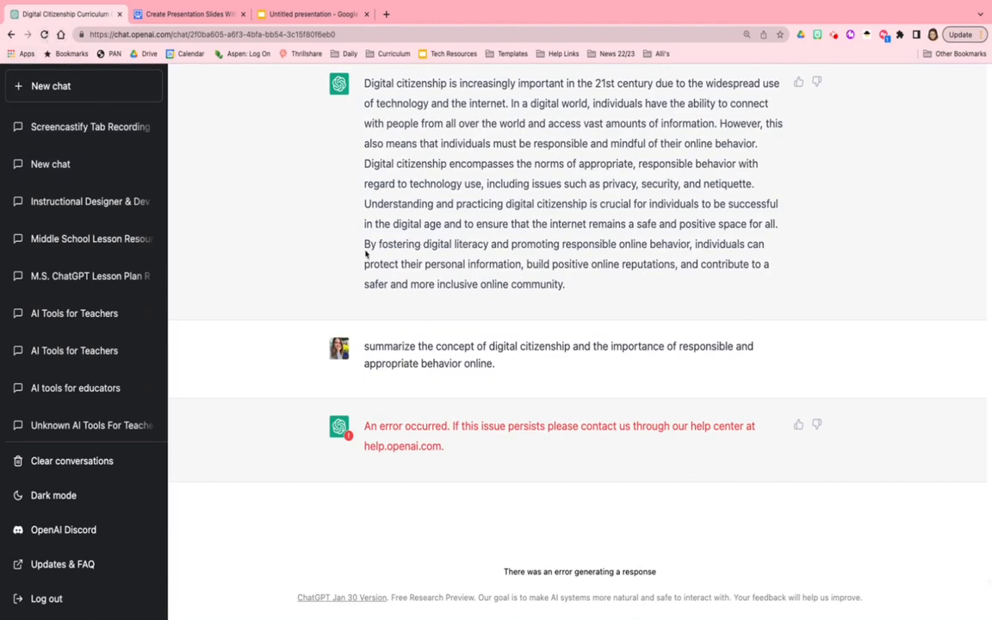
mouse_move(558, 354)
left_click_drag(496, 363, 336, 347)
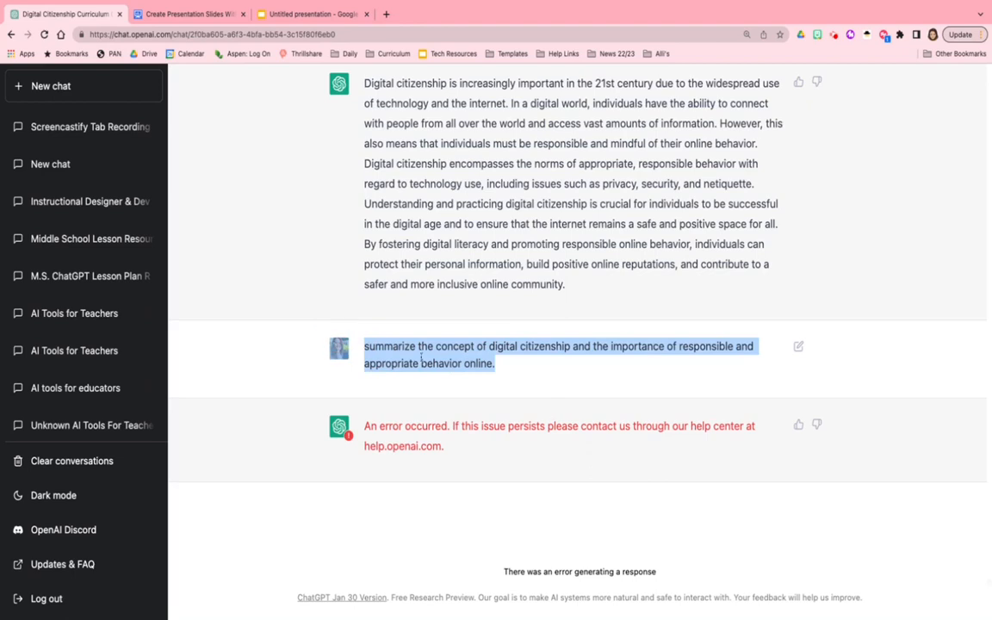
left_click(517, 370)
left_click_drag(496, 363, 364, 344)
key("ctrl+c")
left_click(44, 33)
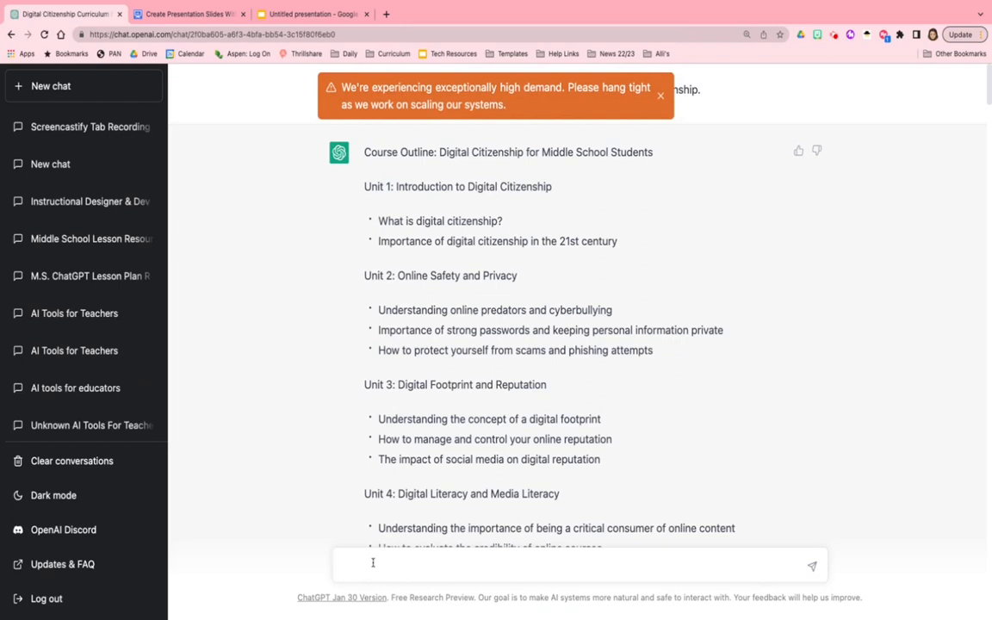
Resend the pasted summary prompt and select the whole digital citizenship summary response
left_click(372, 563)
key("ctrl+v")
key("Return")
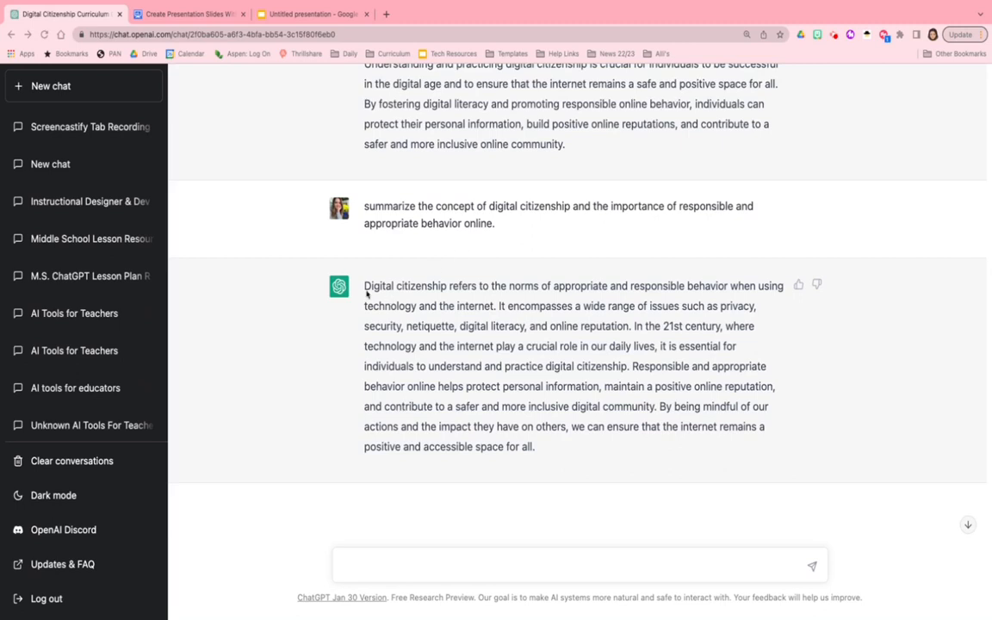
left_click(535, 451)
left_click_drag(535, 450, 364, 284)
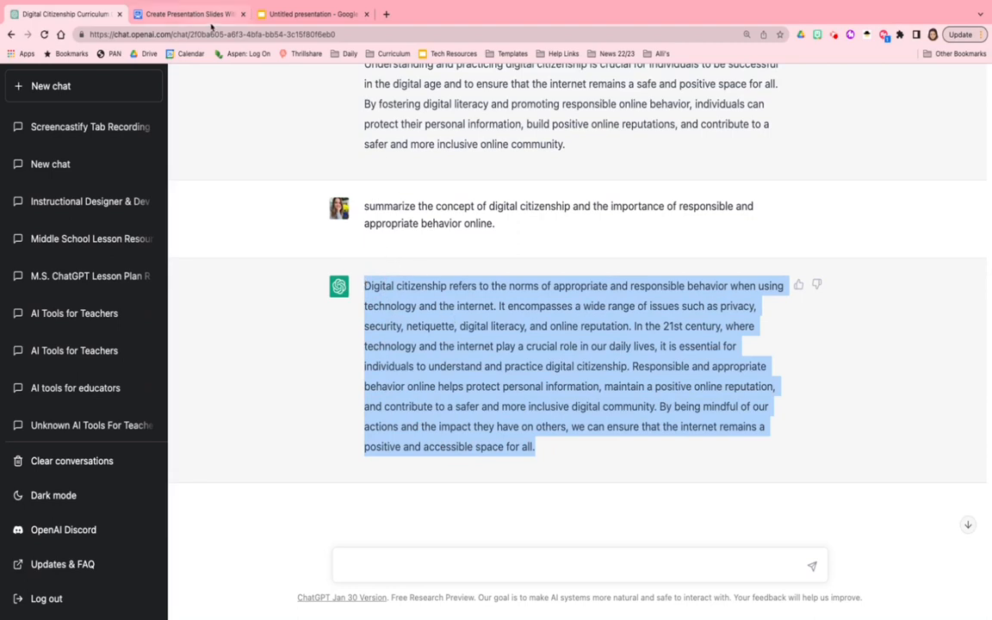
Launch SlidesAI.io Generate Slides from the Extensions menu in the blank presentation
left_click(302, 14)
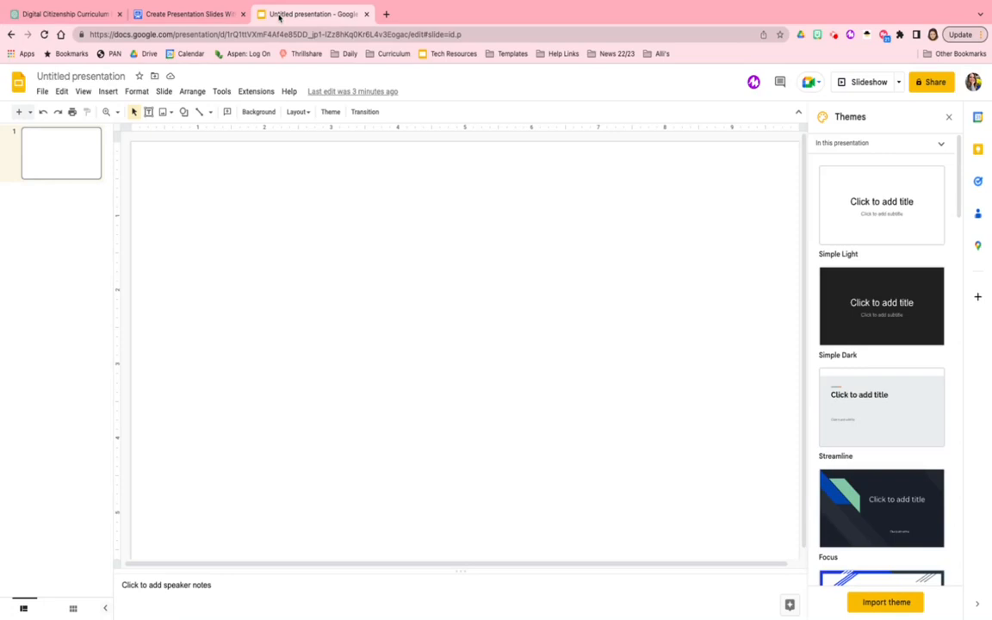
left_click(255, 91)
mouse_move(309, 158)
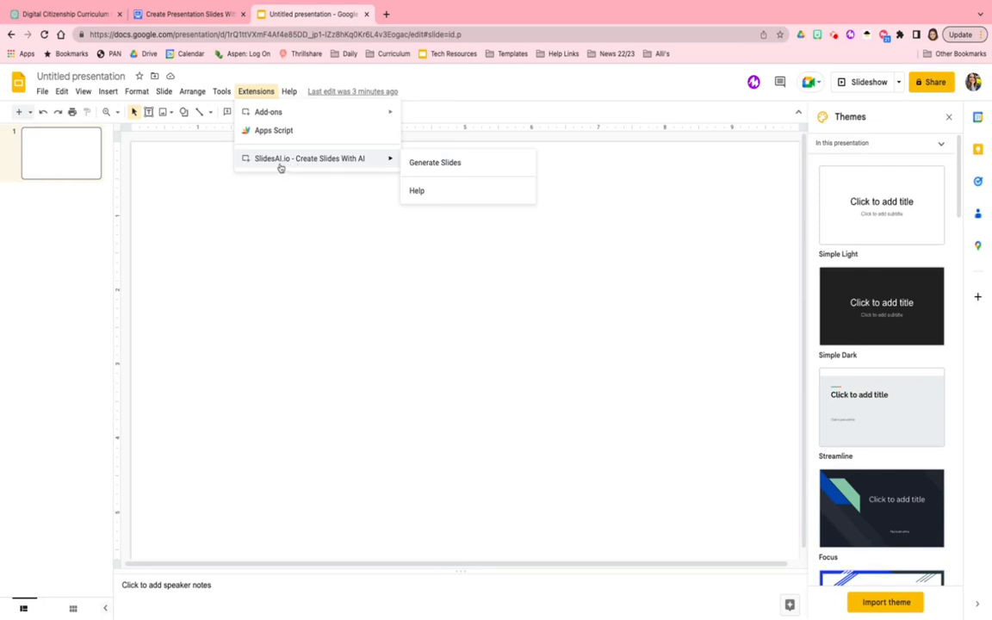
left_click(435, 162)
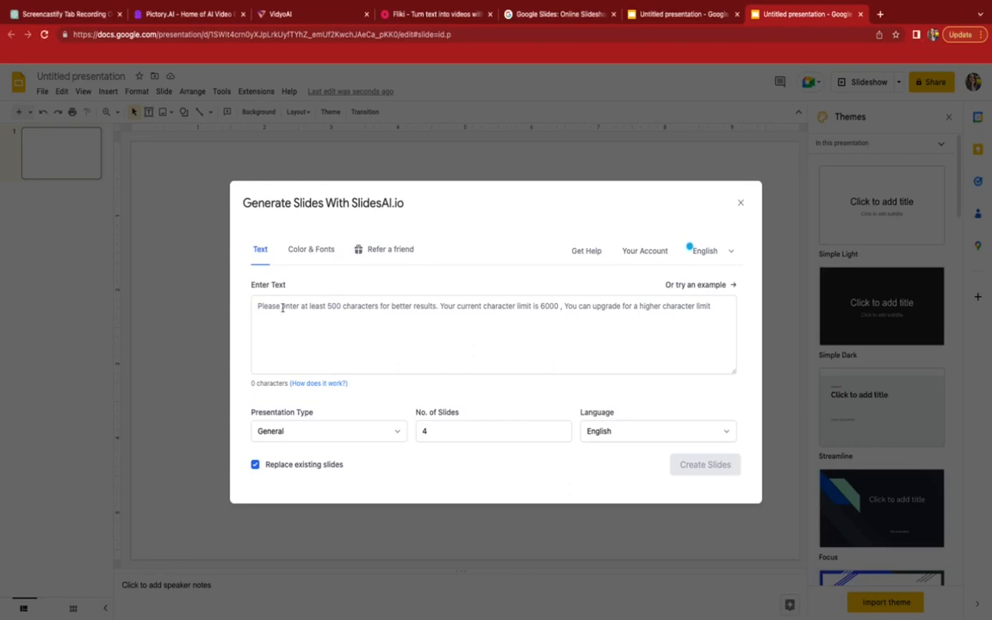
Paste the ChatGPT summary as source text and choose the Vintage Rose colour and font preset
left_click(282, 309)
type("Digital citizenship refers to the norms of appropriate and responsible behavior when using technology and the internet. It encompasses a wide range of issues such as privacy, security, netiquette, digital literacy, and online reputation. In the 21st century, where technology and the internet play a crucial role in our daily lives, it is essential for individuals to understand and practice digital citizenship. Responsible and appropriate behavior online helps protect personal information, maintain a positive online reputation, and contribute to a safer and more inclusive digital community. By being mindful of our actions and the impact they have on others, we can ensure that the internet remains a positive and accessible space for all.")
left_click(309, 250)
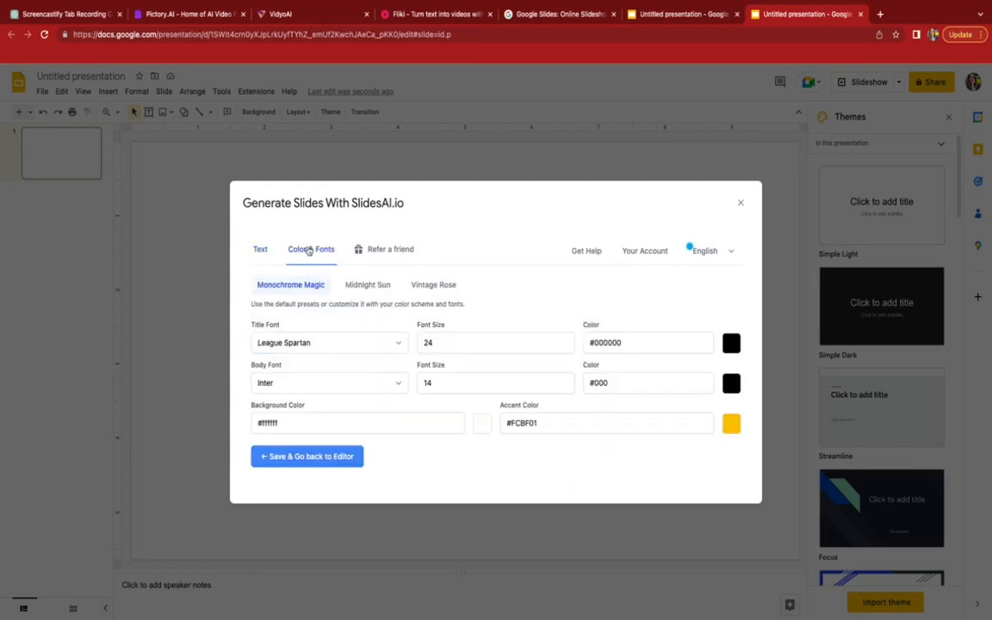
left_click(368, 284)
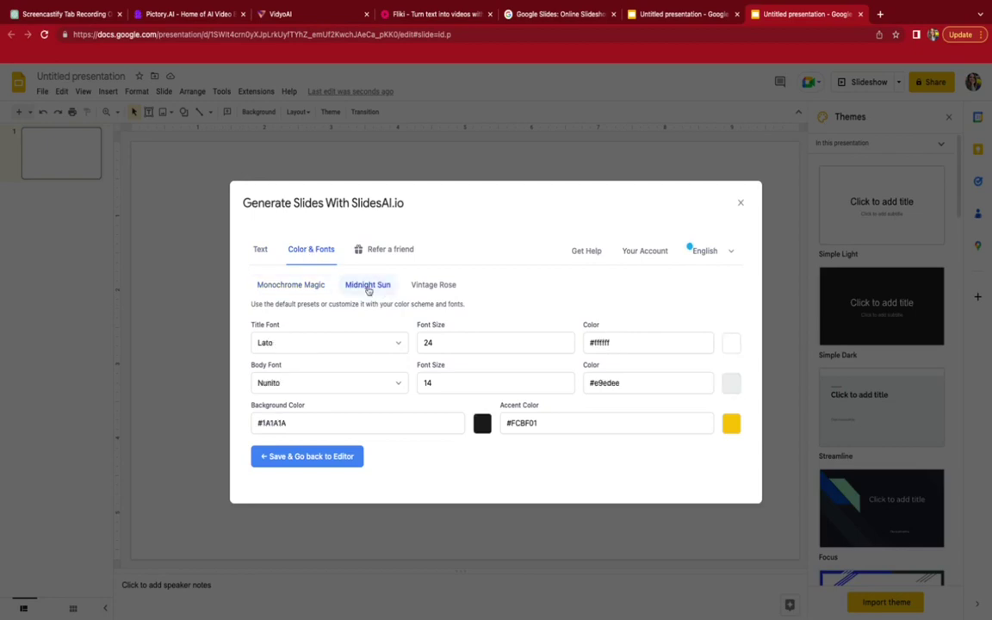
left_click(440, 286)
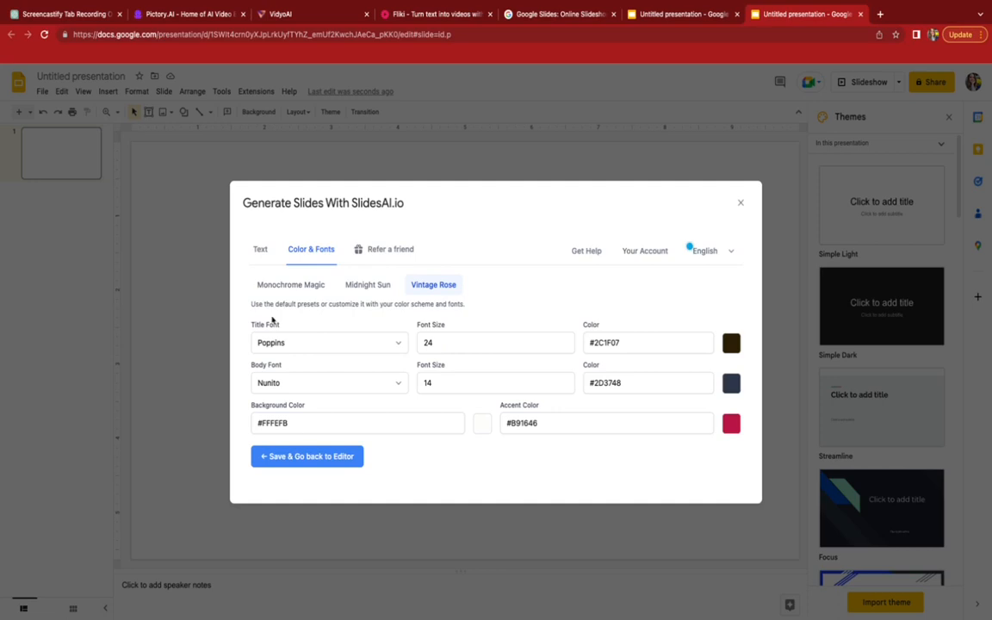
Set Presentation Type to Educational, raise the slide count, and create the slides
left_click(260, 249)
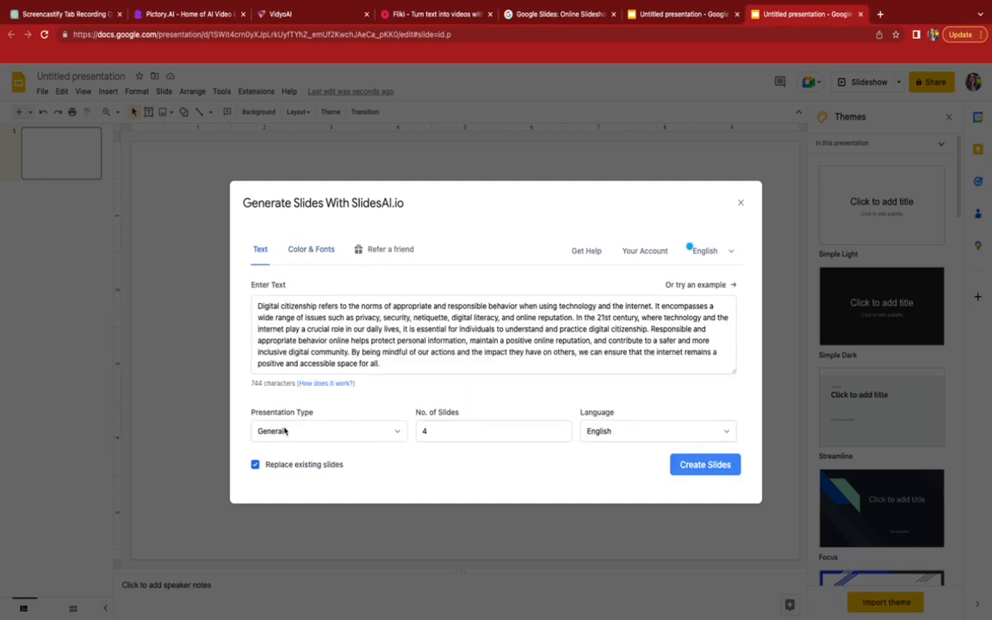
left_click(397, 432)
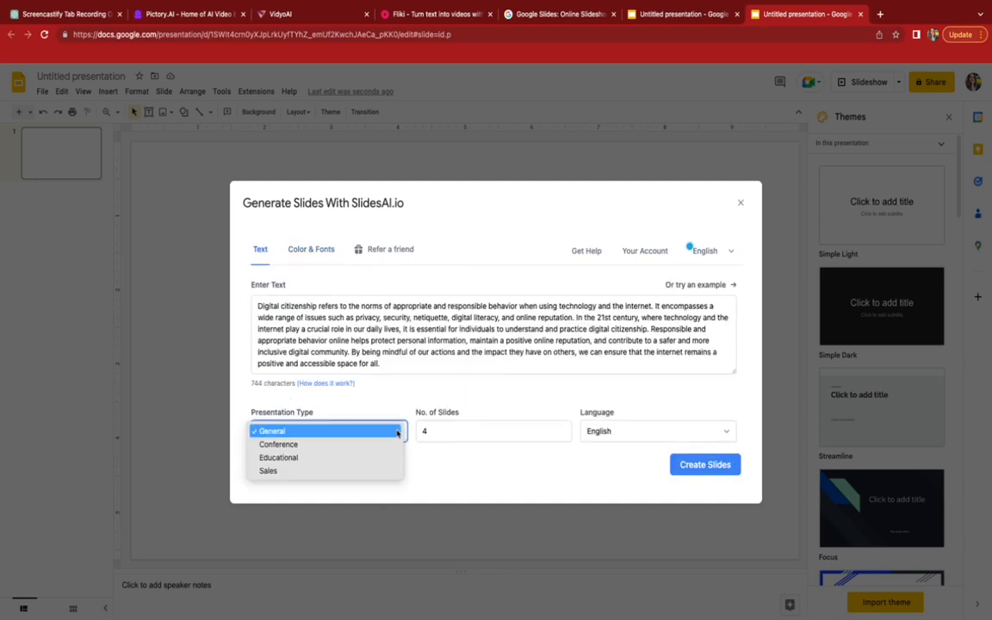
left_click(278, 457)
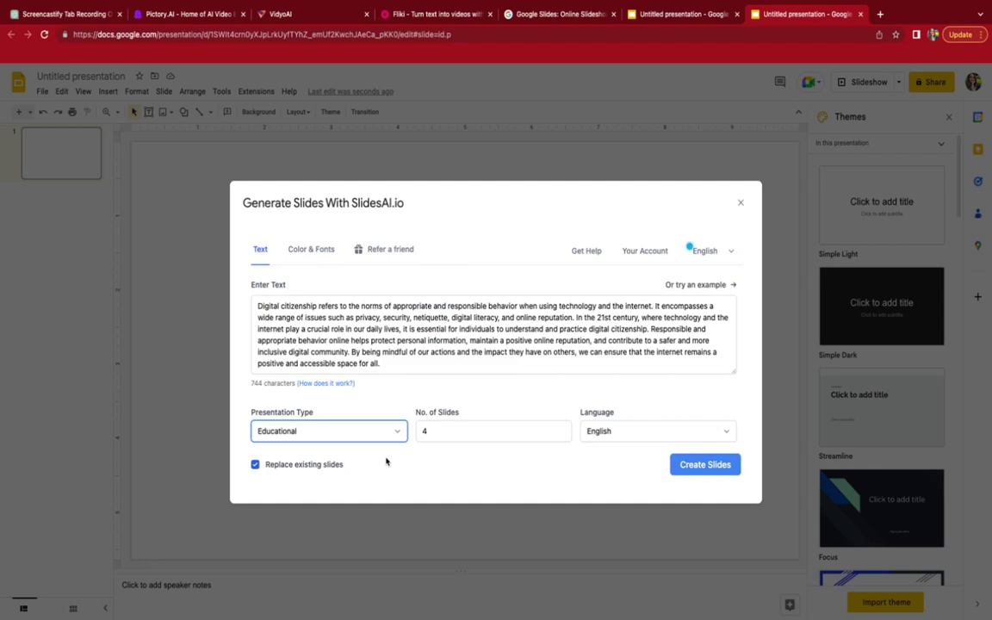
left_click(562, 428)
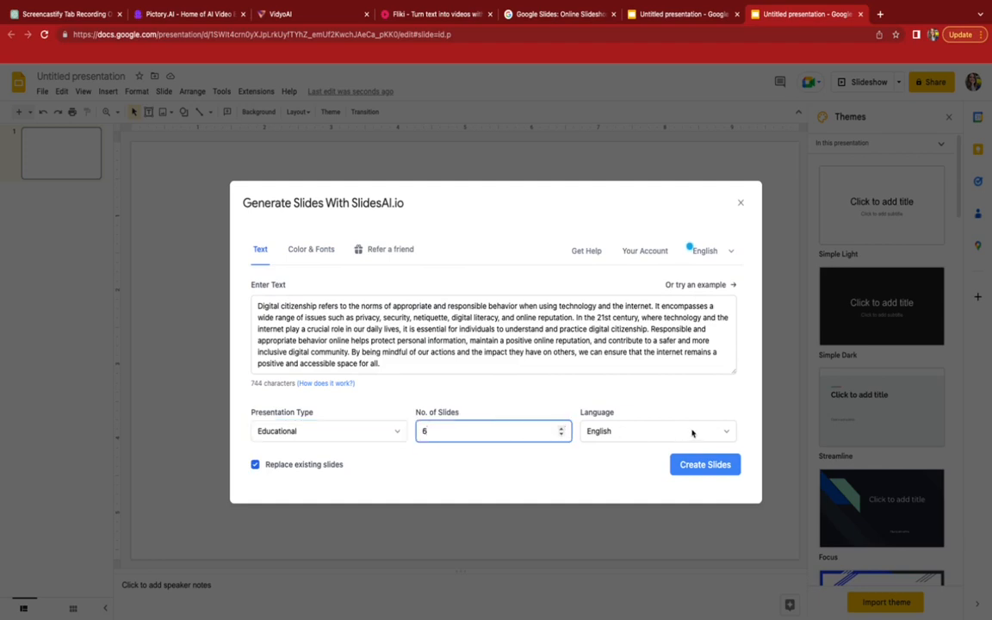
left_click(704, 464)
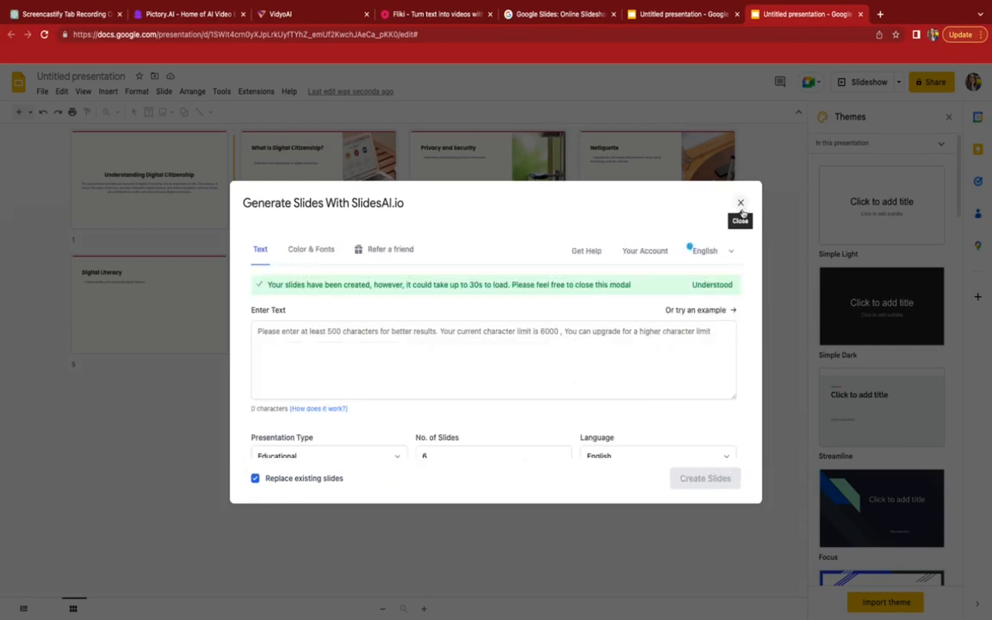
Dismiss the SlidesAI dialog to reveal the eight-slide Understanding Digital Citizenship deck
left_click(739, 205)
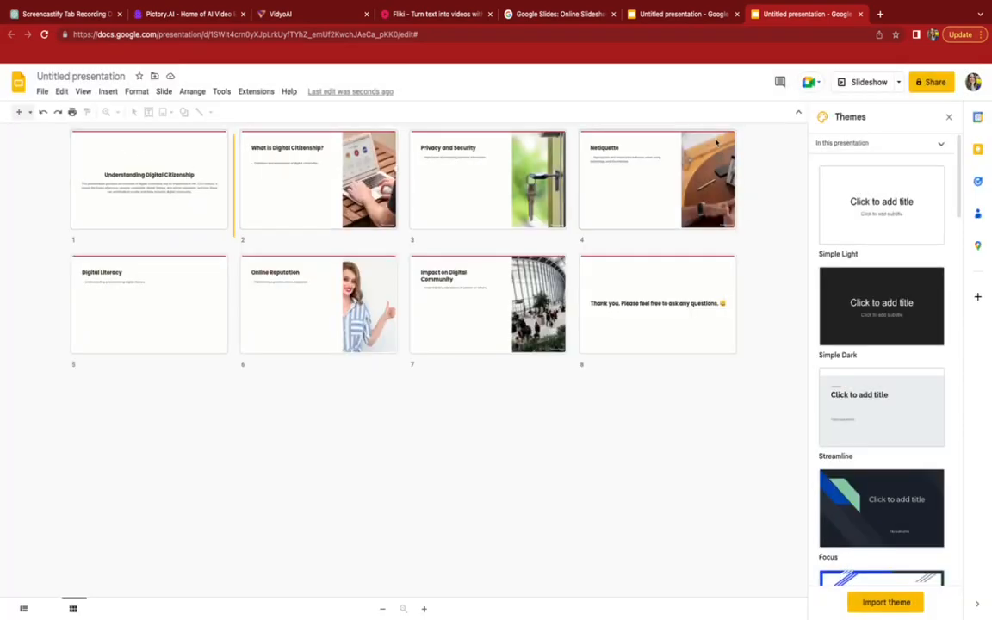